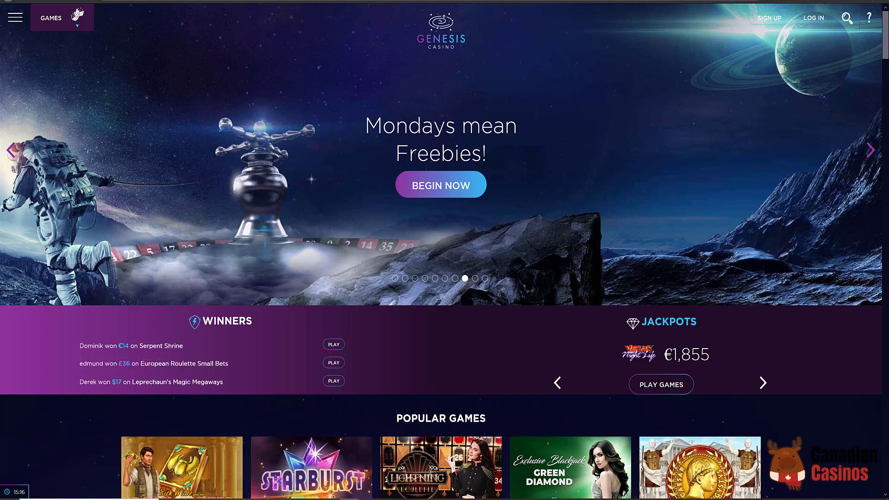
# - Skip sign-up and log in to the existing Genesis Casino account with the saved email and password
pyautogui.scroll(-10, 781, 353)
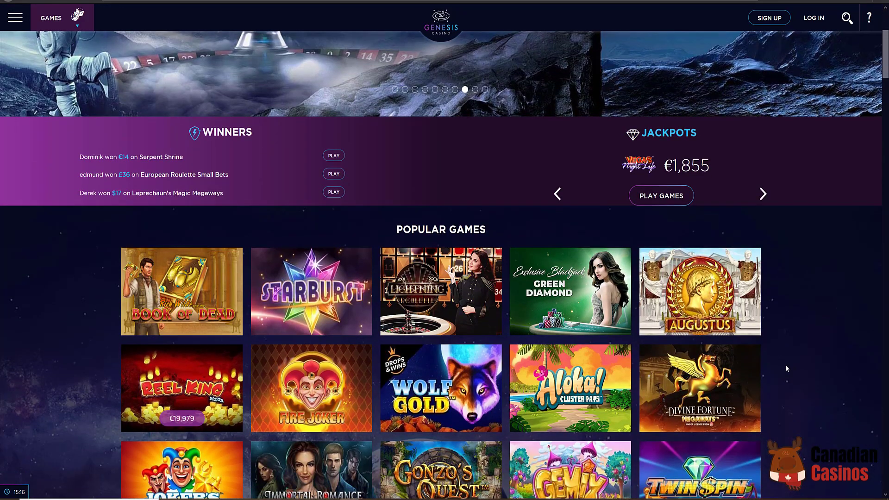
pyautogui.scroll(-3, 794, 365)
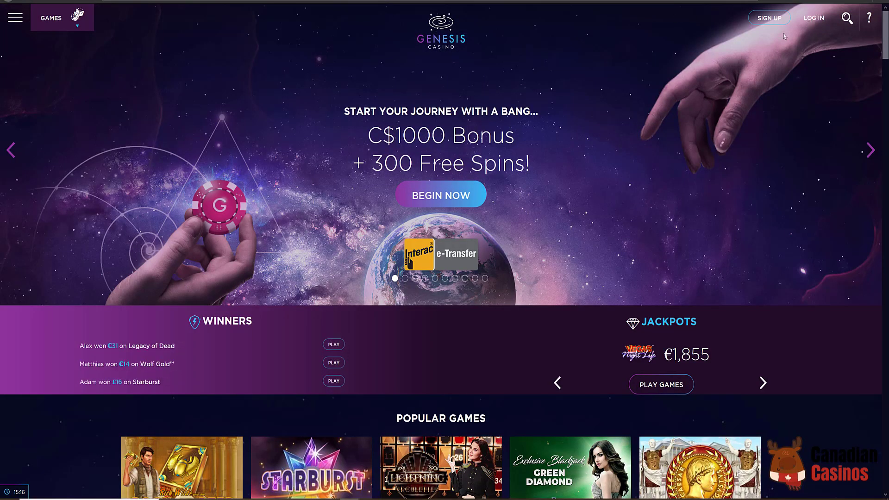
pyautogui.click(759, 28)
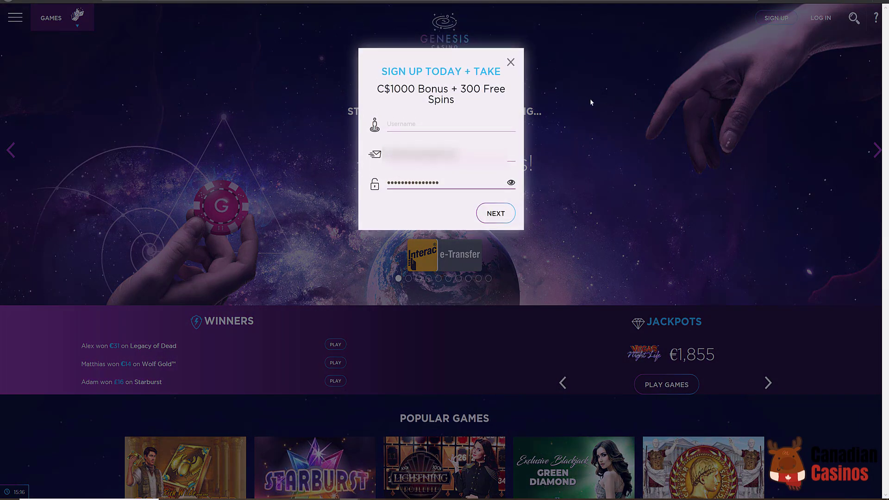
pyautogui.click(511, 62)
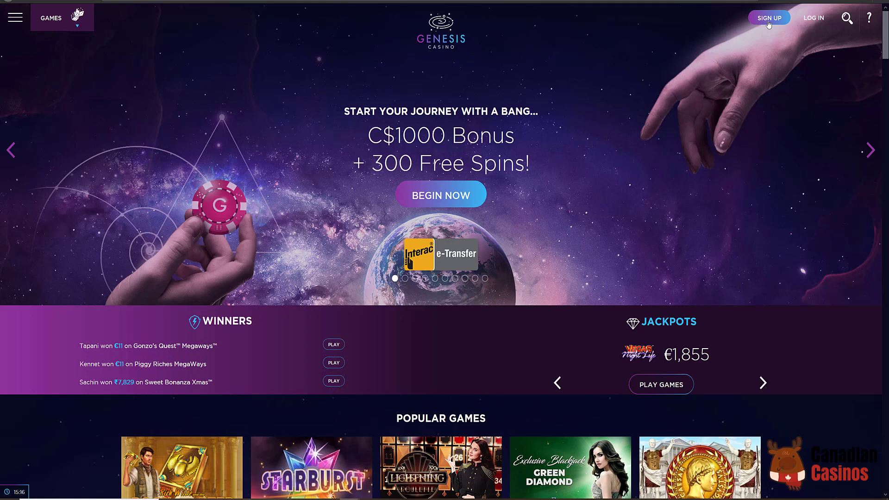
pyautogui.click(816, 20)
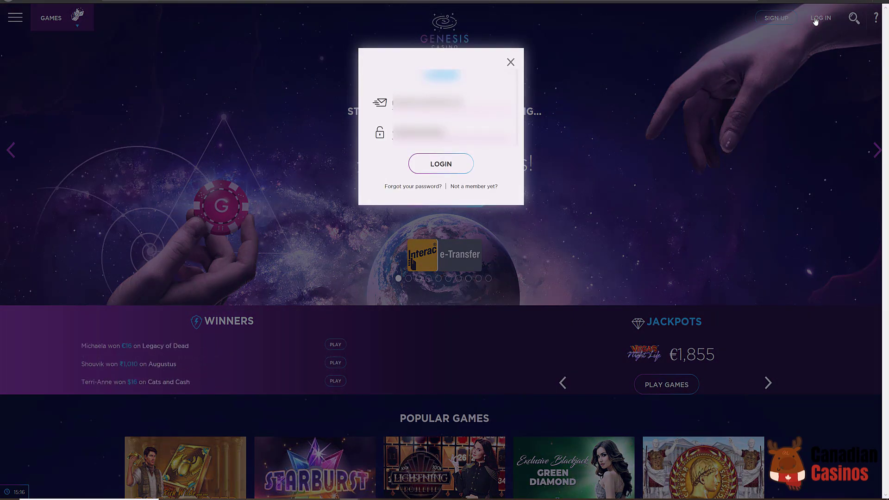
pyautogui.click(441, 164)
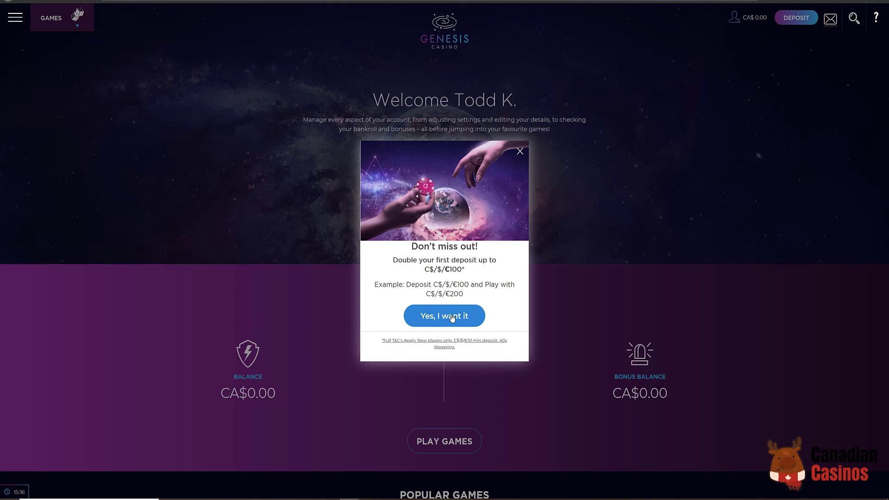
# - Accept the 100% first-deposit bonus offer and choose ecoPayz as the deposit payment method
pyautogui.click(451, 318)
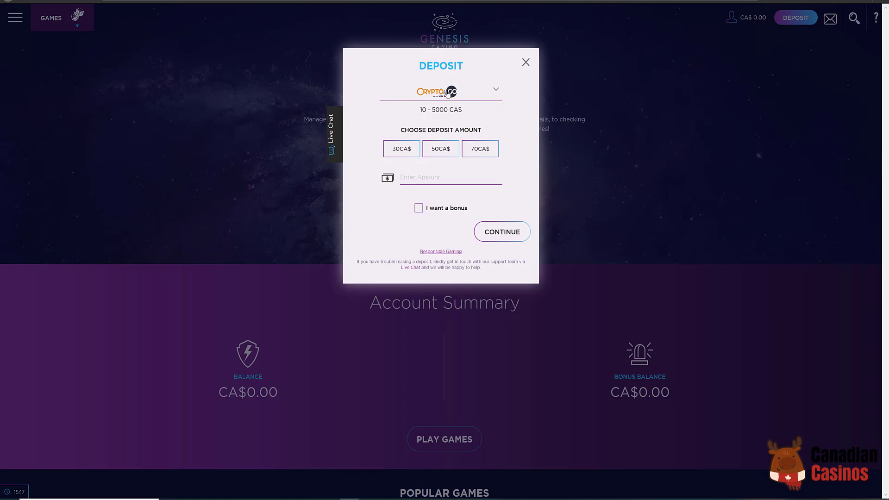
pyautogui.click(448, 94)
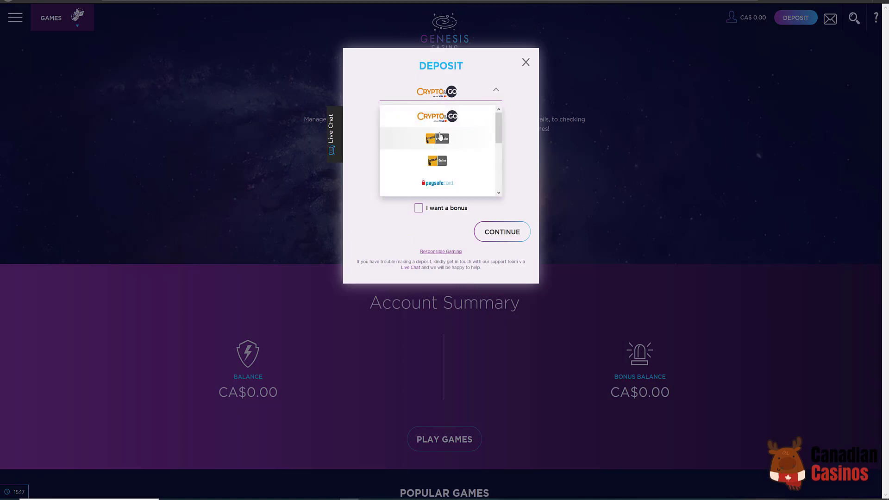
pyautogui.scroll(-1, 446, 160)
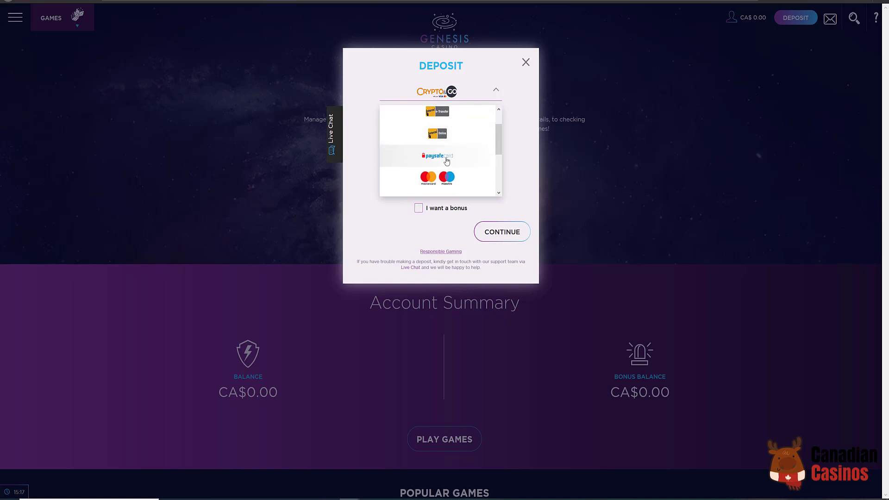
pyautogui.scroll(-3, 446, 161)
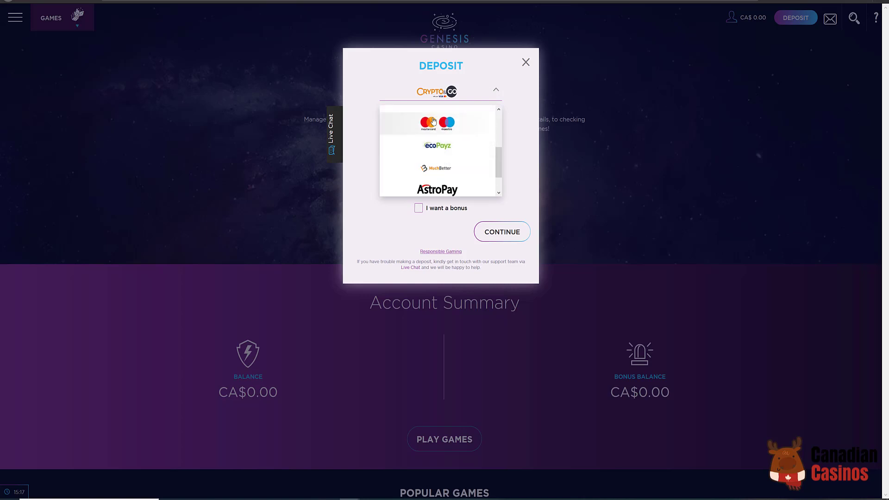
pyautogui.scroll(-1, 448, 167)
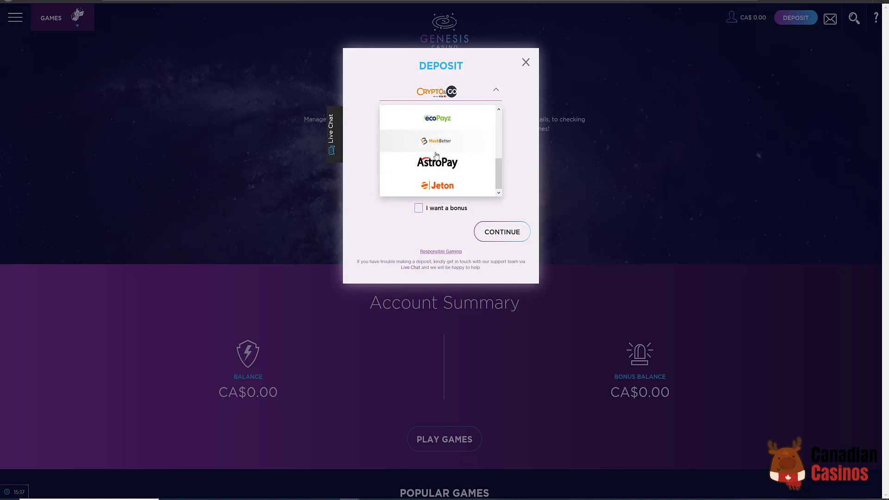
pyautogui.scroll(1, 437, 155)
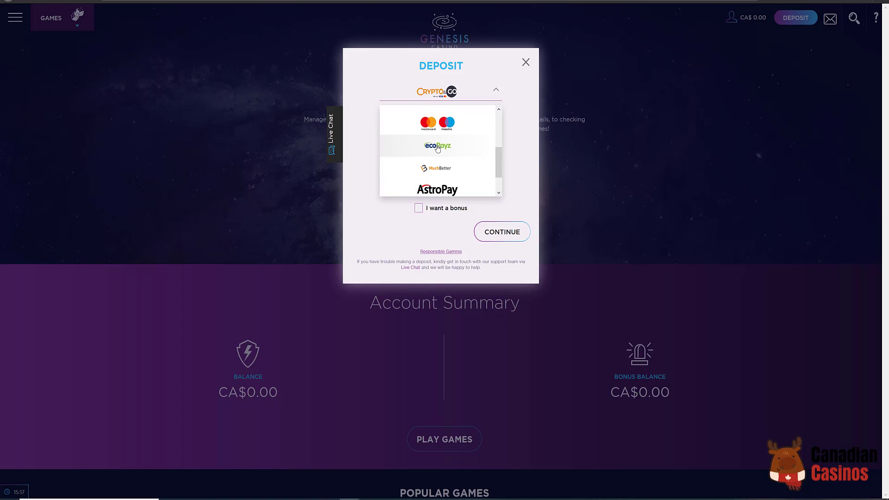
pyautogui.click(437, 147)
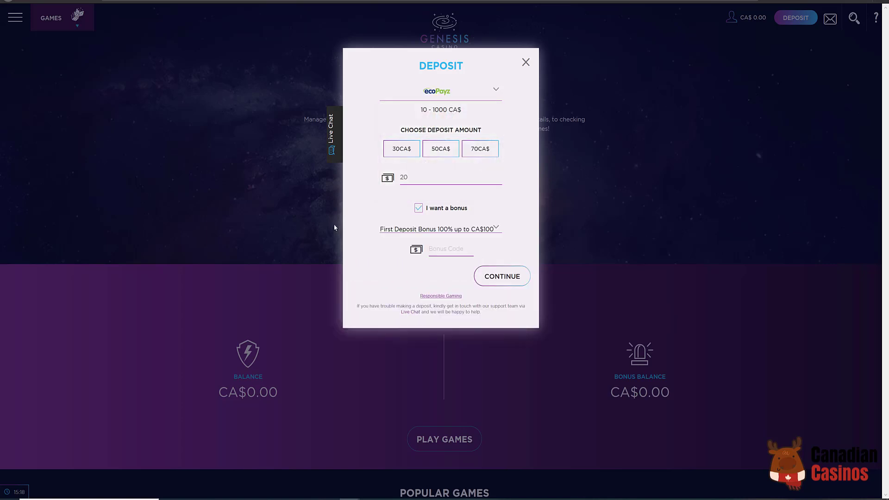
# - Confirm the fee-free 20.00 CAD deposit to bring up the ecoPayz login form
pyautogui.click(503, 277)
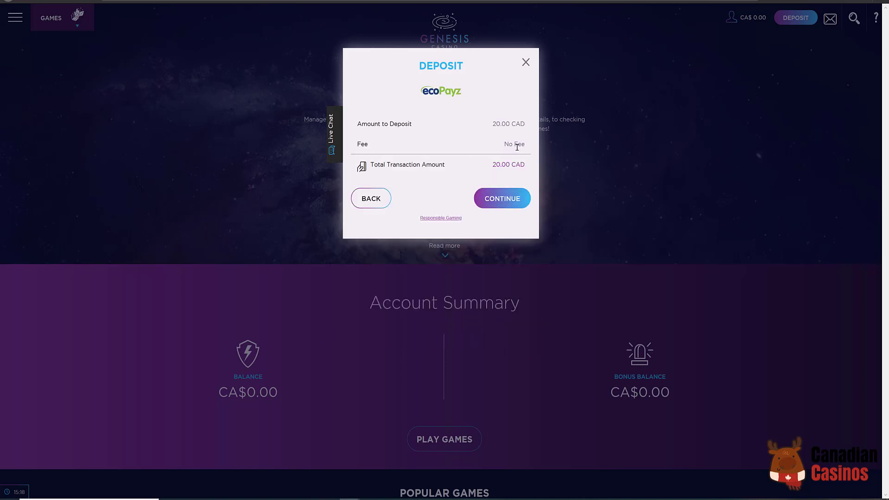
pyautogui.click(500, 199)
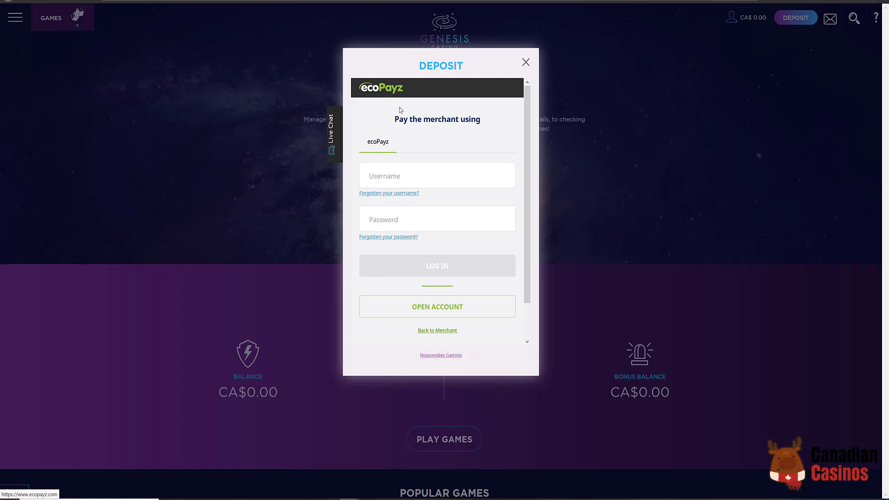
pyautogui.scroll(-1, 448, 149)
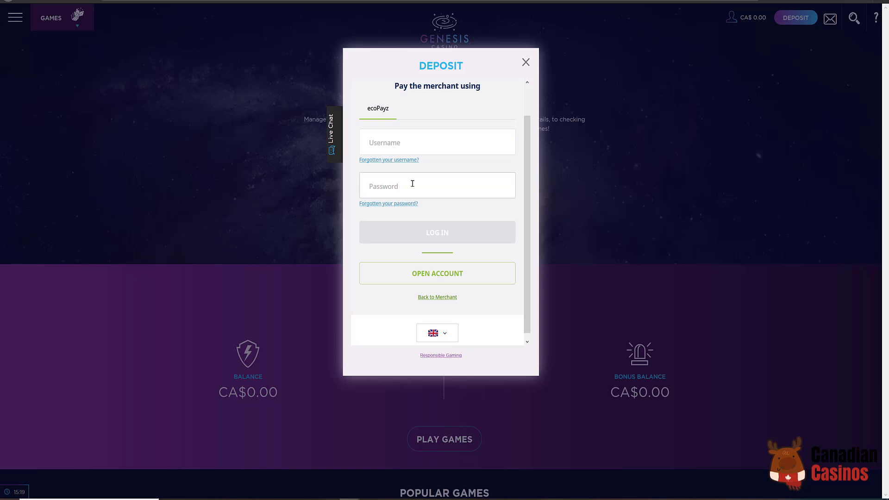
pyautogui.scroll(-1, 418, 174)
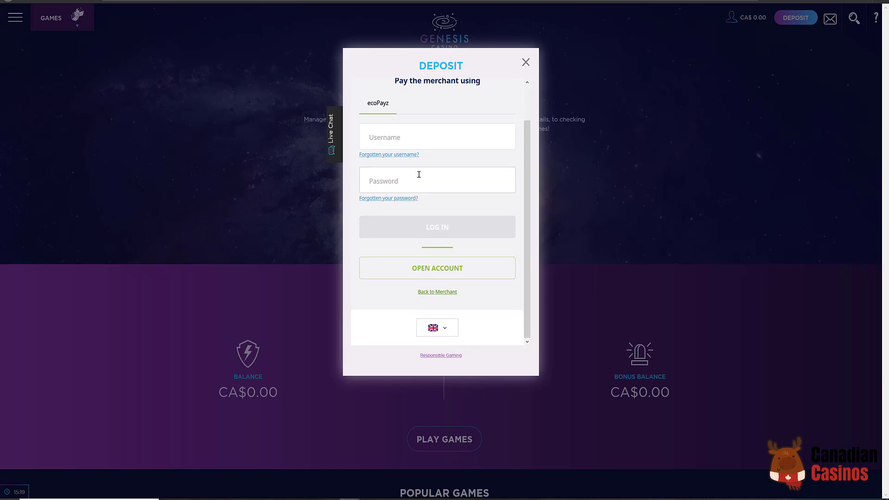
# - Browse the ecoVoucher, Neosurf and EFT deposit options in ecoPayz, then switch to Local deposit options
pyautogui.click(433, 272)
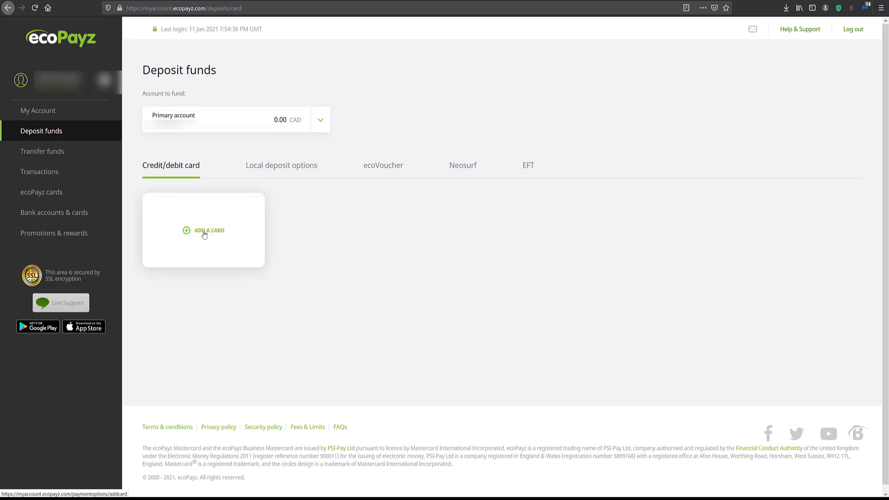
pyautogui.click(375, 168)
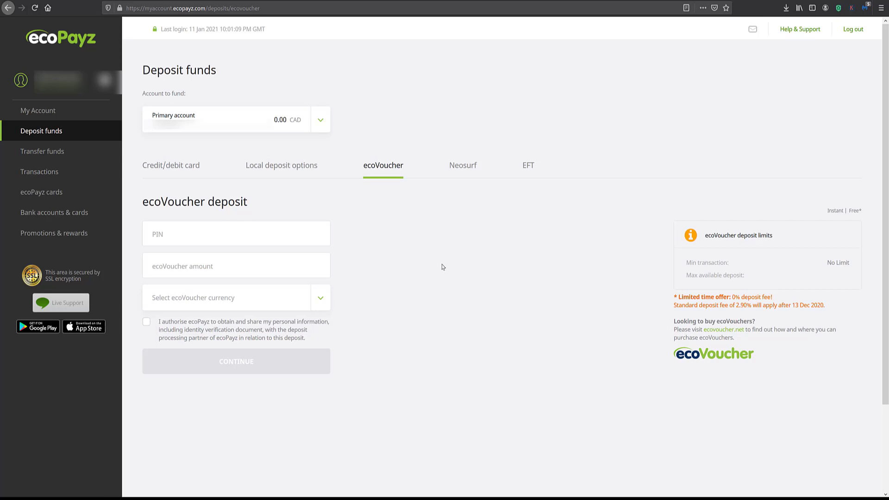
pyautogui.click(462, 167)
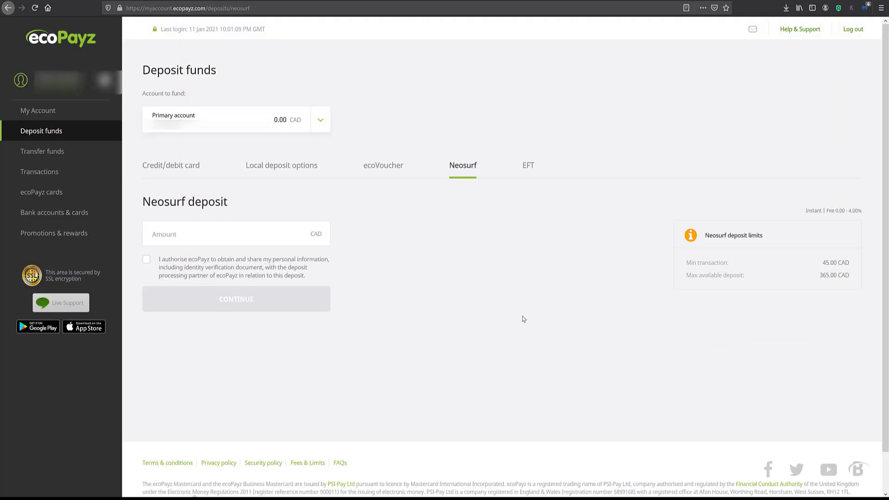
pyautogui.click(528, 167)
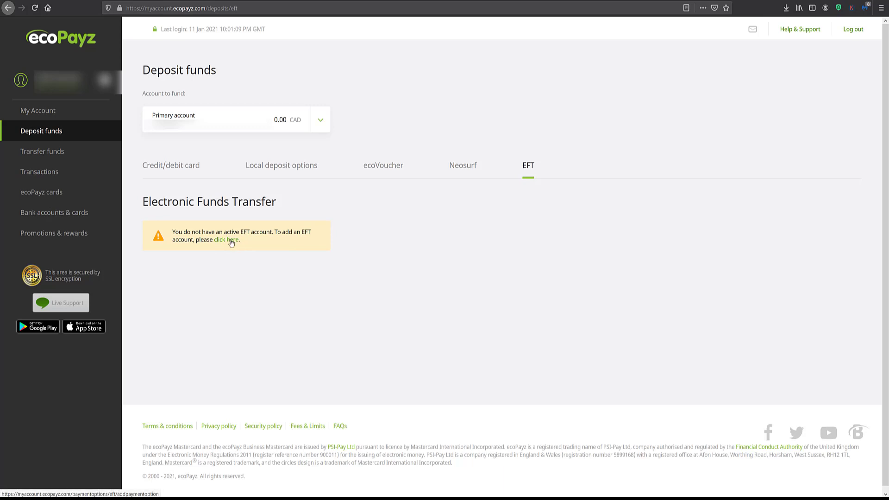
pyautogui.click(280, 167)
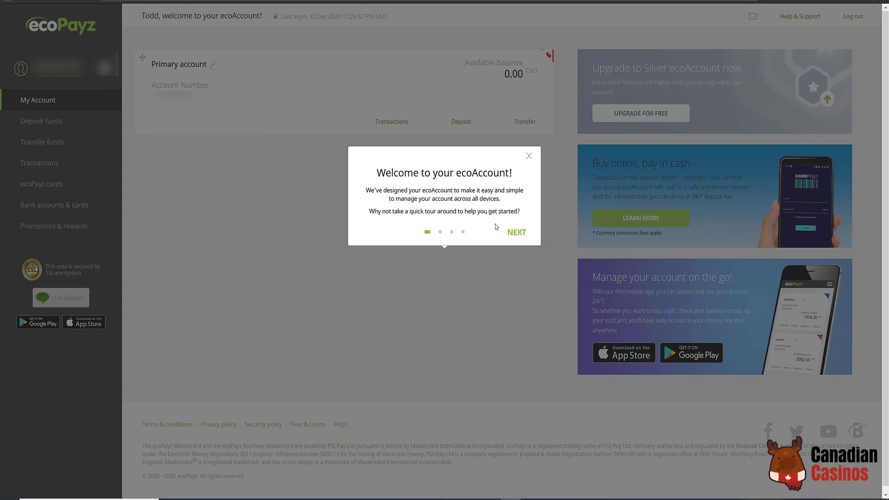
# - Dismiss the welcome tour, agree to the consent statement and submit the 20.00 CAD local deposit
pyautogui.click(516, 232)
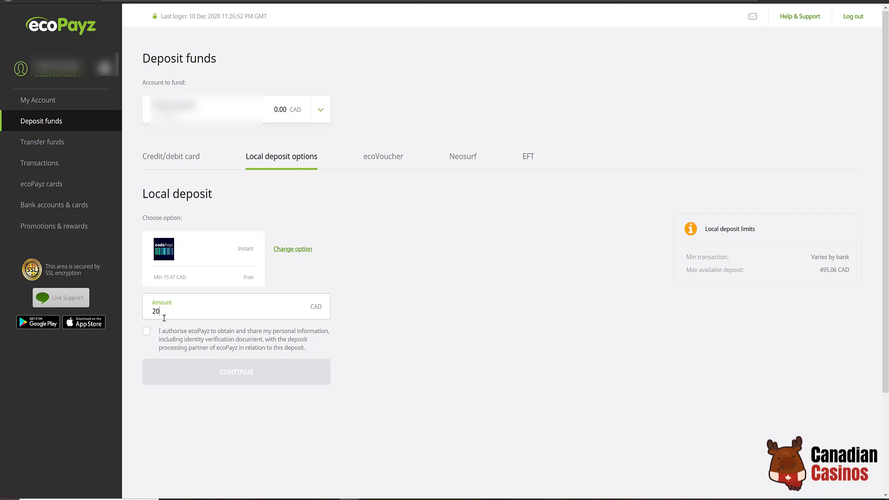
pyautogui.click(146, 331)
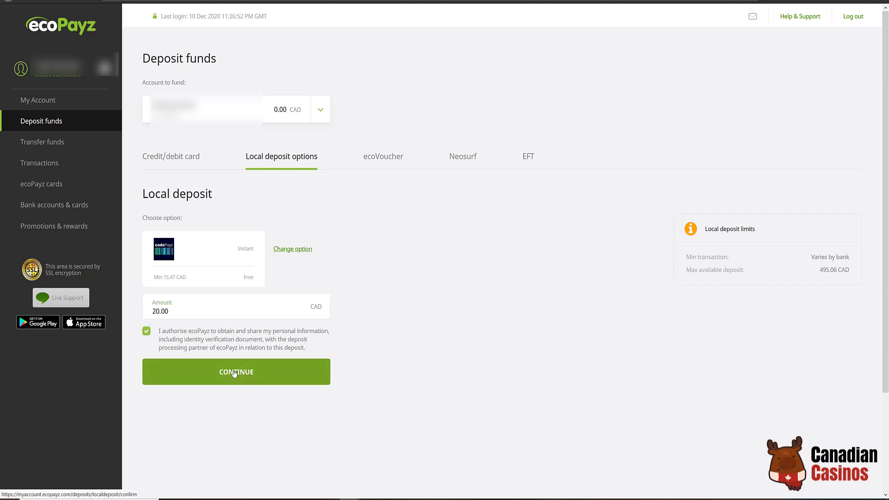
pyautogui.click(235, 373)
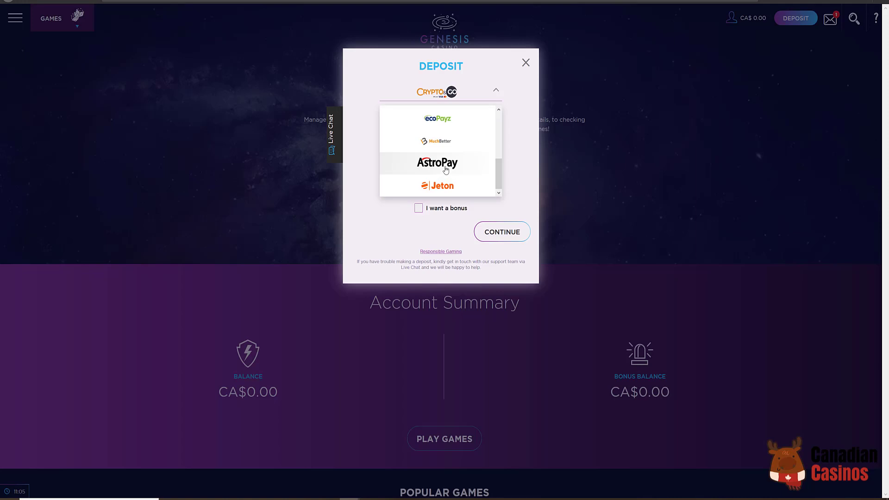
# - Pick ecoPayz, enter 20, opt into the first deposit bonus and continue to the summary
pyautogui.click(437, 119)
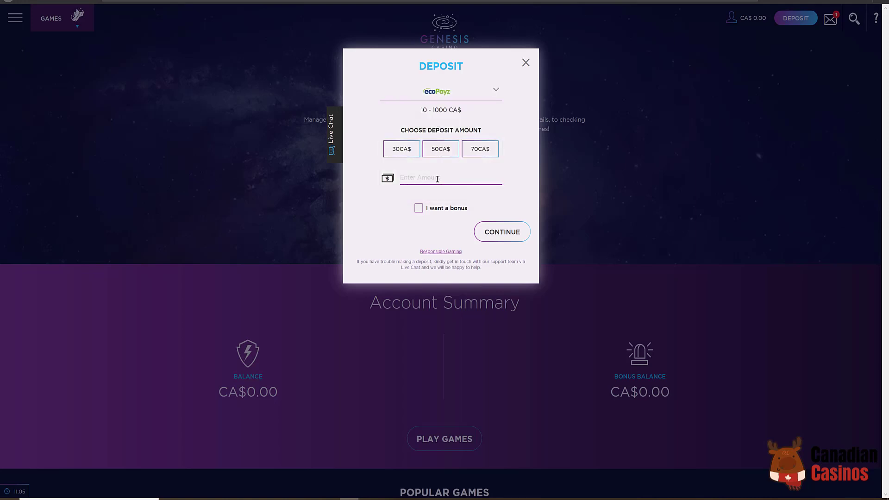
pyautogui.write('20')
pyautogui.click(418, 208)
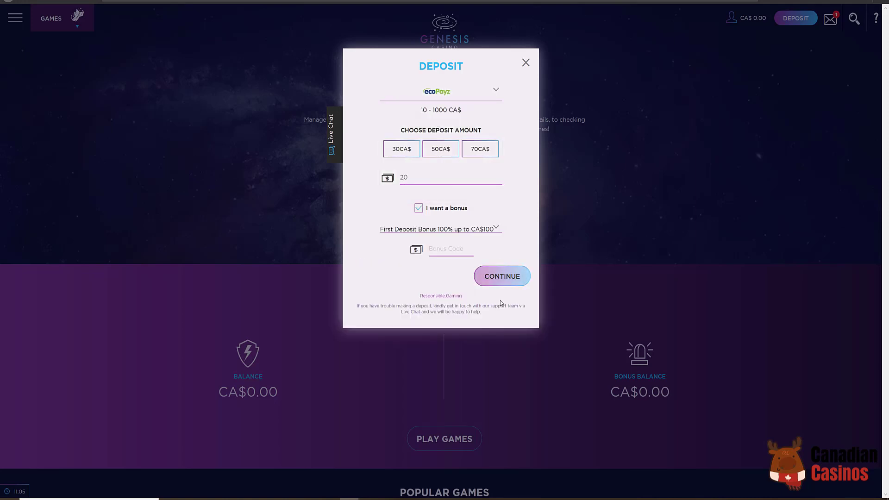
pyautogui.click(500, 278)
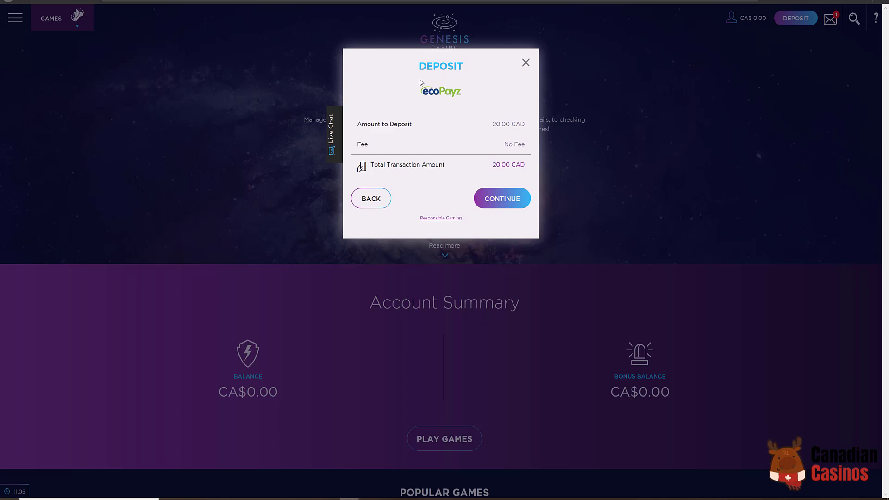
# - Confirm the 20.00 CAD deposit and log in to ecoPayz with the verification code, remembering this device
pyautogui.click(498, 201)
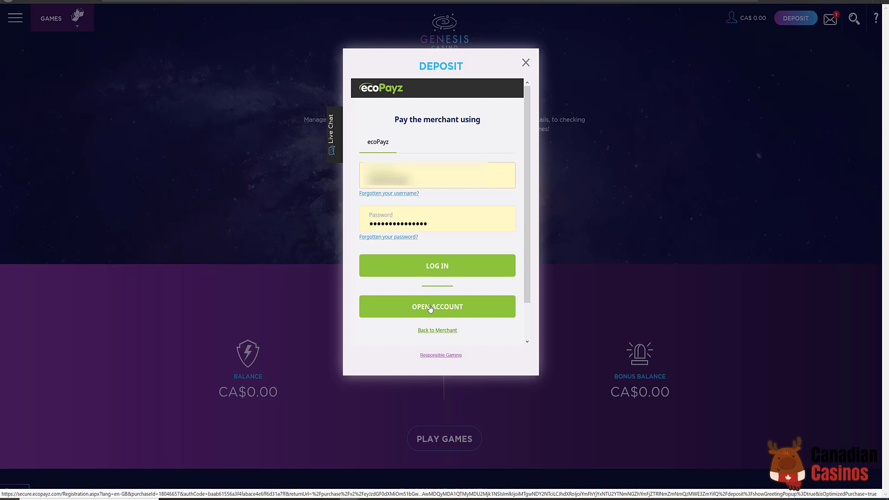
pyautogui.click(439, 266)
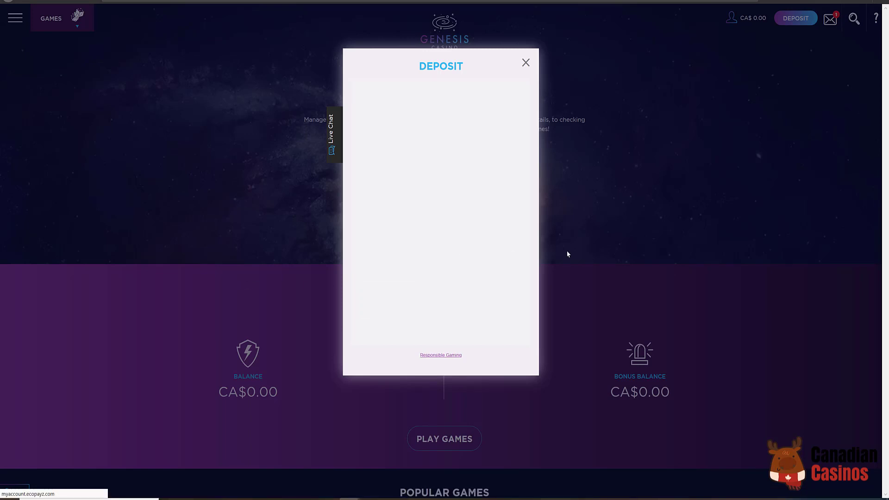
pyautogui.click(452, 265)
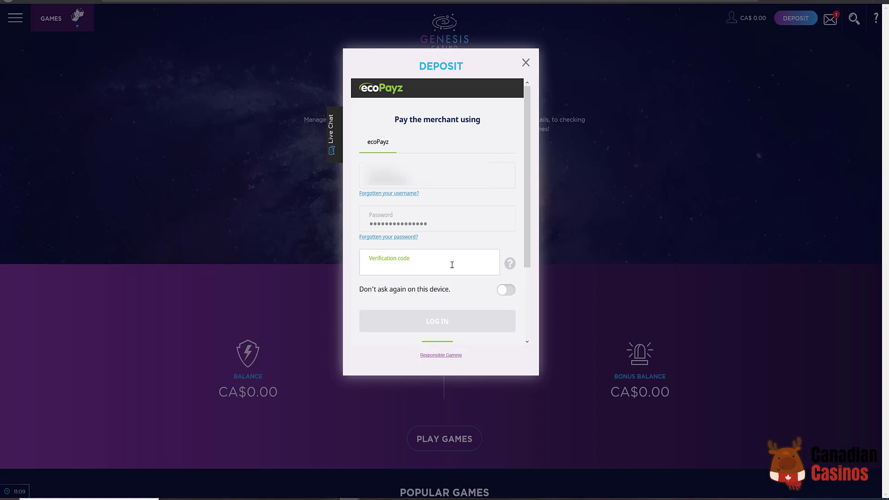
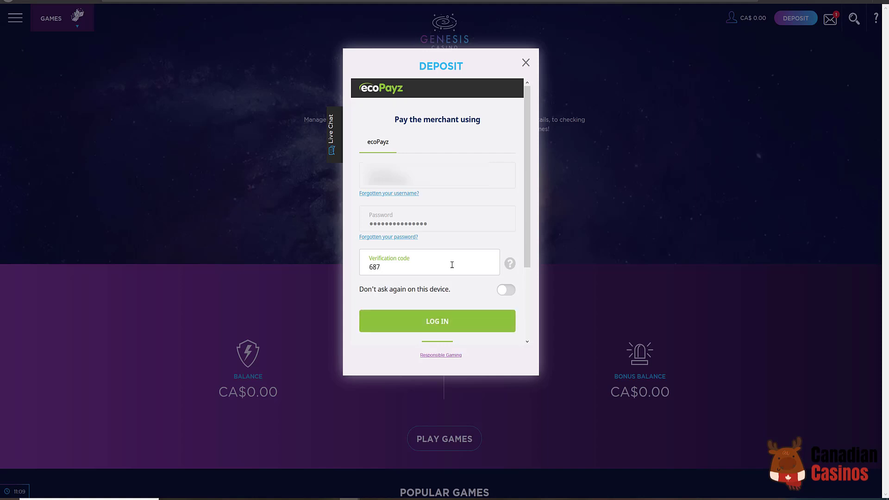
pyautogui.click(506, 290)
pyautogui.click(436, 324)
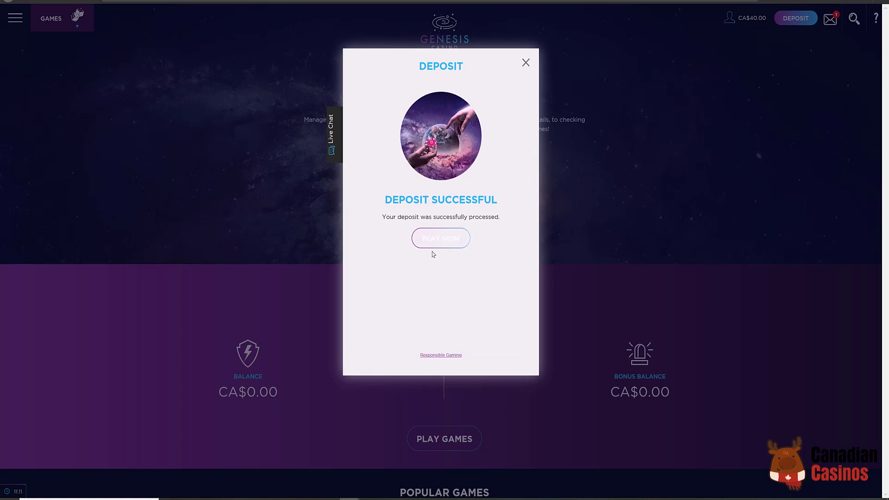
# - Leave the deposit confirmation and spin the Jumanji slot twice
pyautogui.click(444, 239)
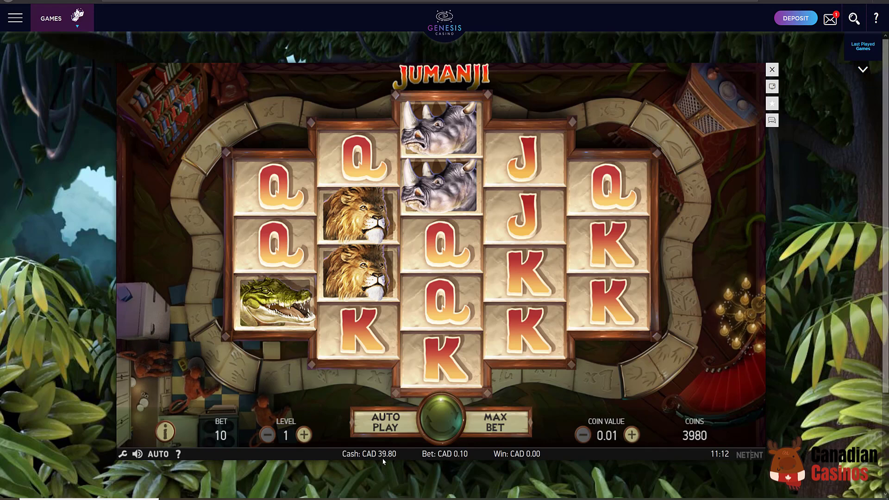
pyautogui.click(439, 418)
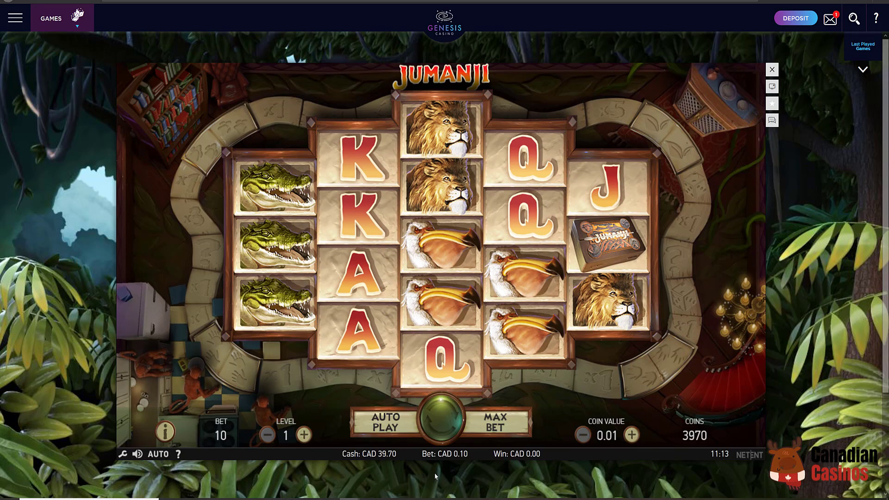
pyautogui.click(446, 422)
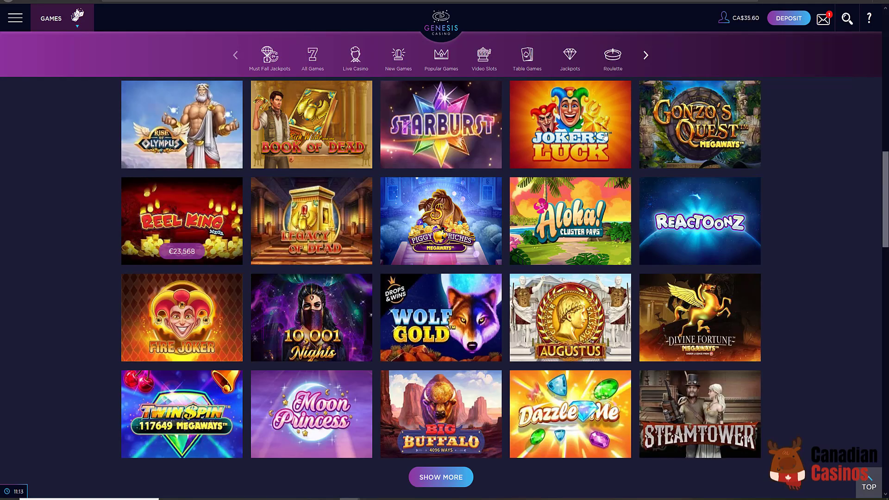
# - Start Joker's Luck, spin its reel once and collect the cashpot winnings
pyautogui.click(590, 125)
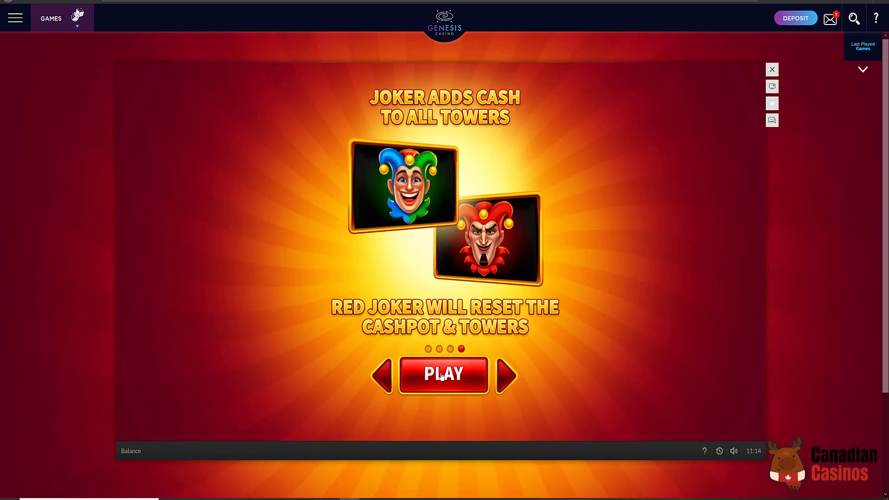
pyautogui.click(441, 376)
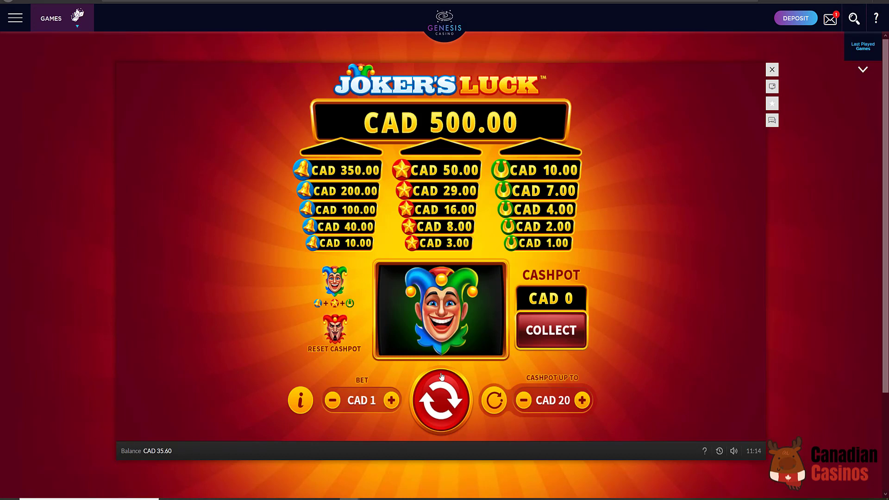
pyautogui.click(441, 376)
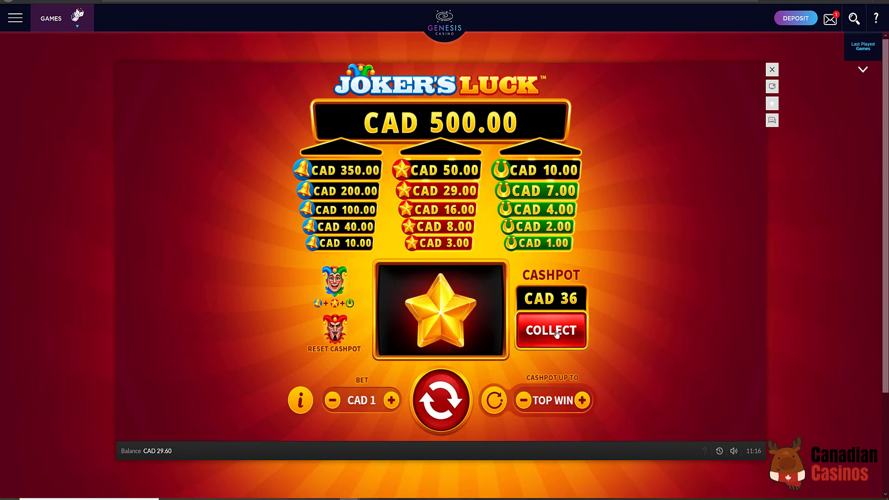
pyautogui.click(551, 330)
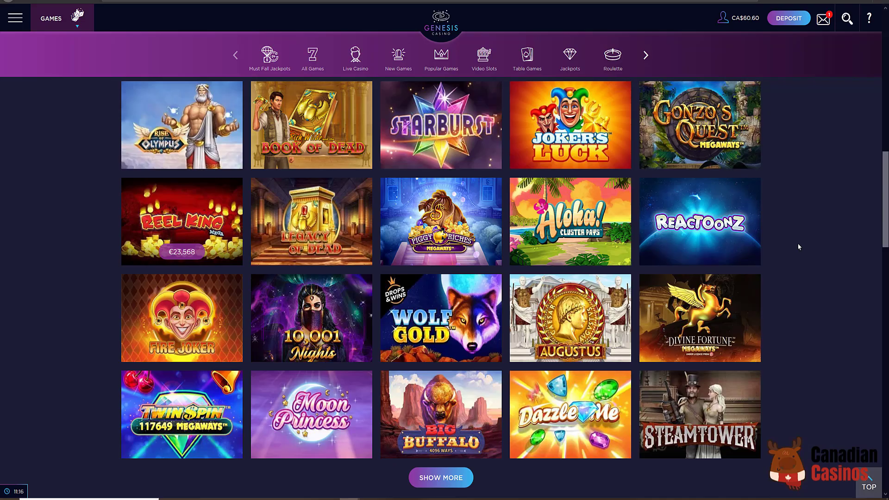
pyautogui.scroll(15, 816, 216)
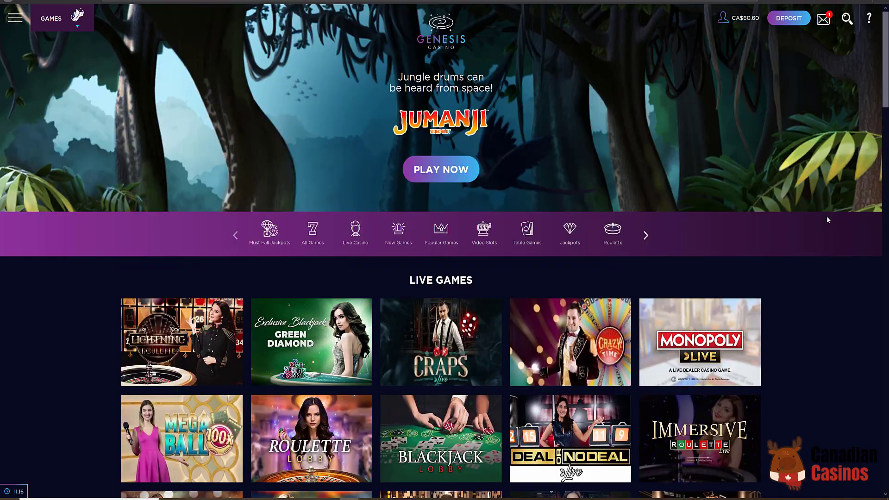